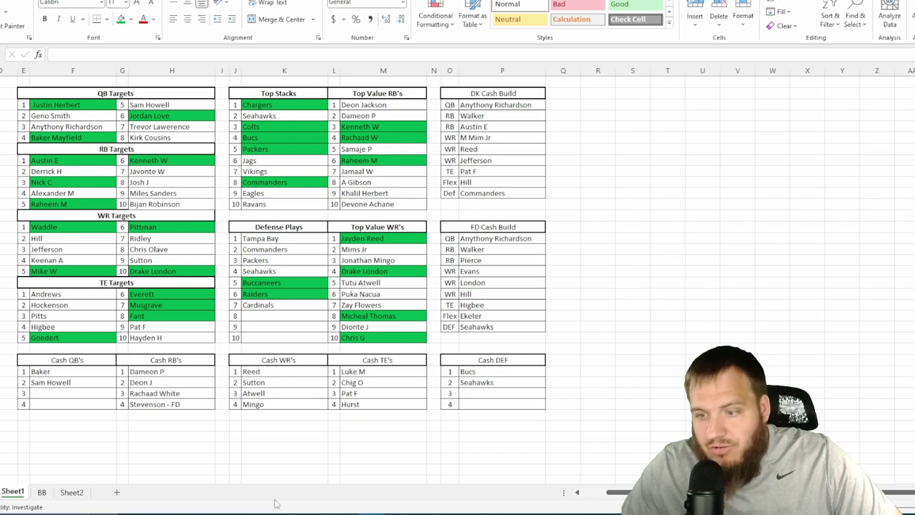
# Read through the Week 1 2023 playbook post's tables, then bring up the NFL moneyline/spread/over-under odds table.
pyautogui.click(667, 260)
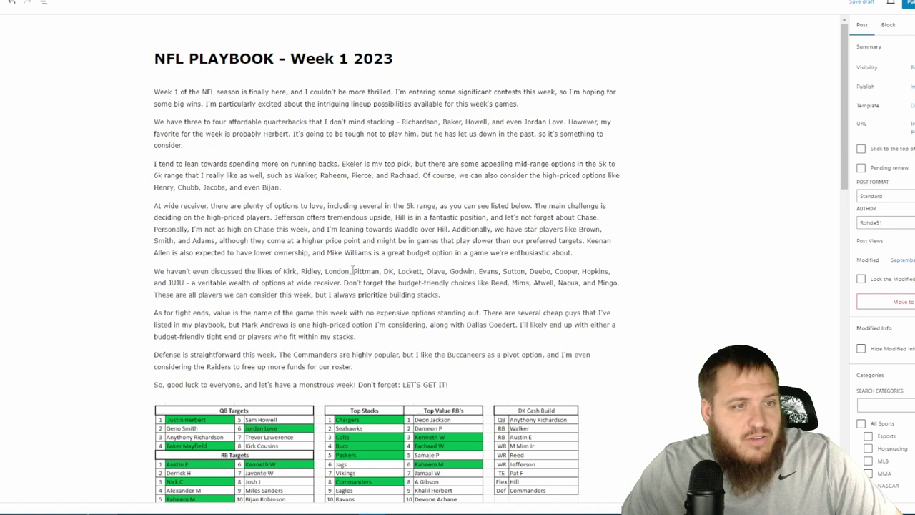
pyautogui.scroll(-4, 433, 209)
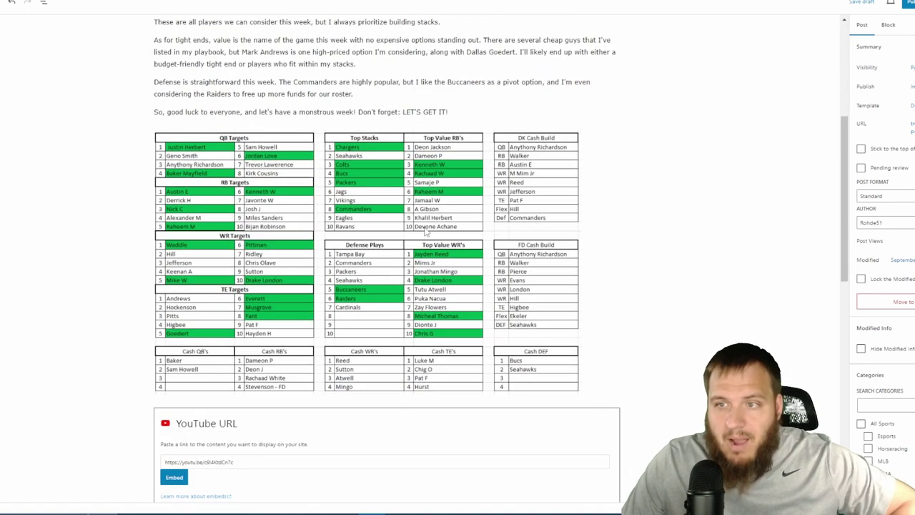
pyautogui.scroll(-2, 371, 234)
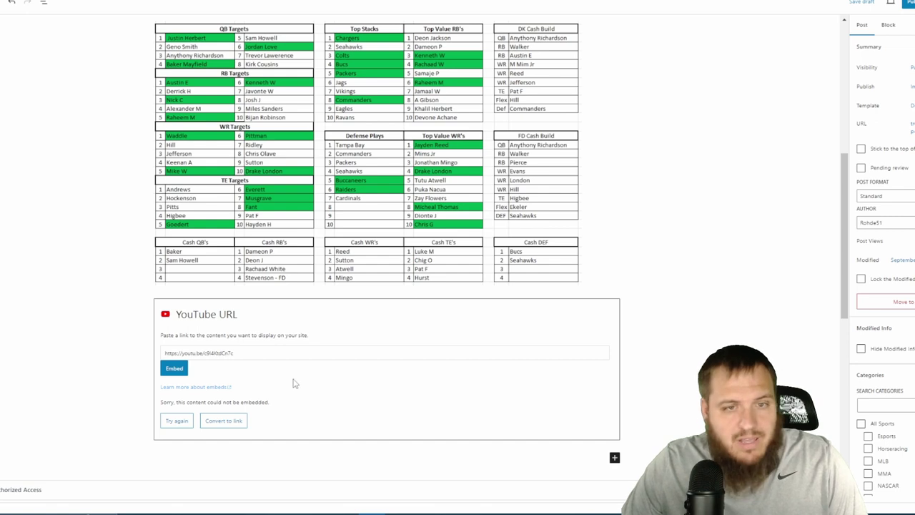
pyautogui.scroll(5, 317, 402)
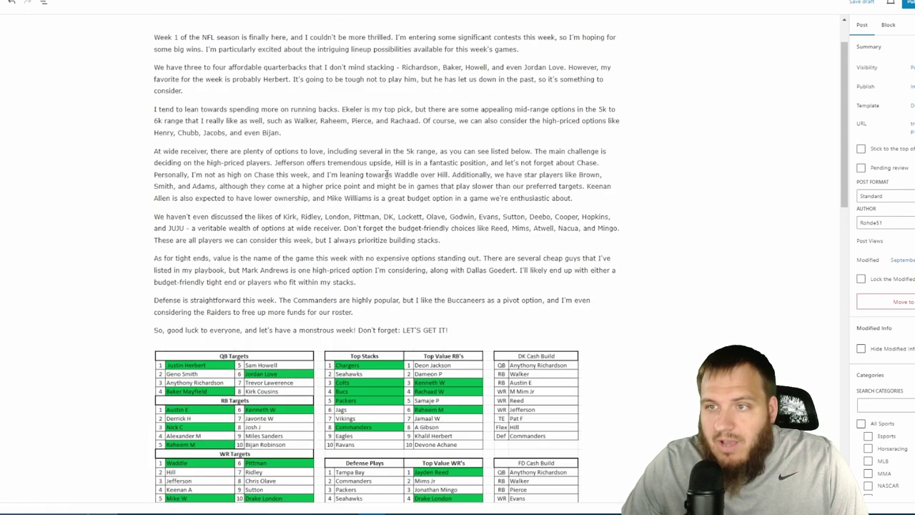
pyautogui.scroll(-3, 388, 175)
pyautogui.scroll(2, 258, 445)
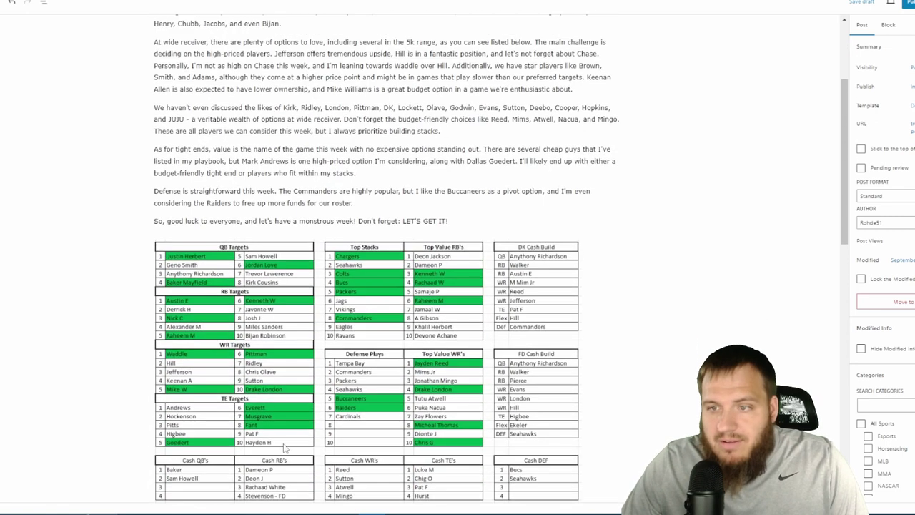
pyautogui.scroll(3, 341, 284)
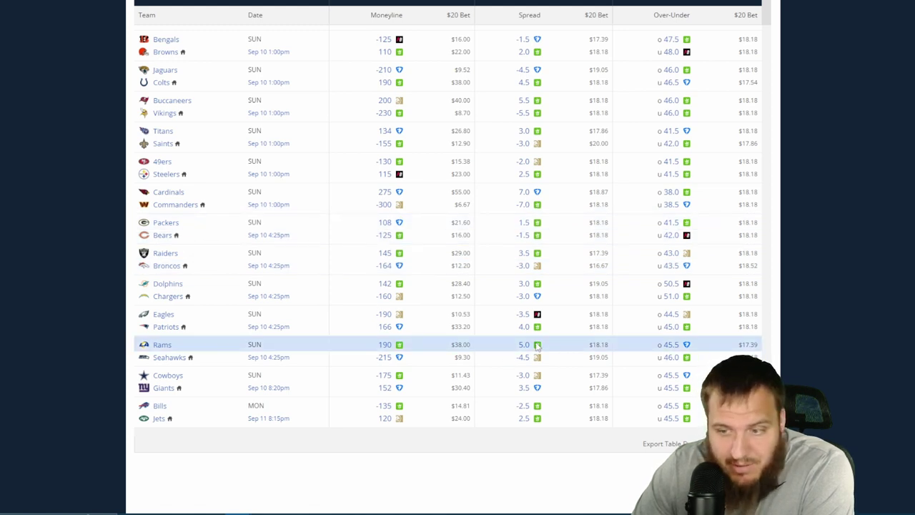
pyautogui.hotkey('alt', 'Tab')
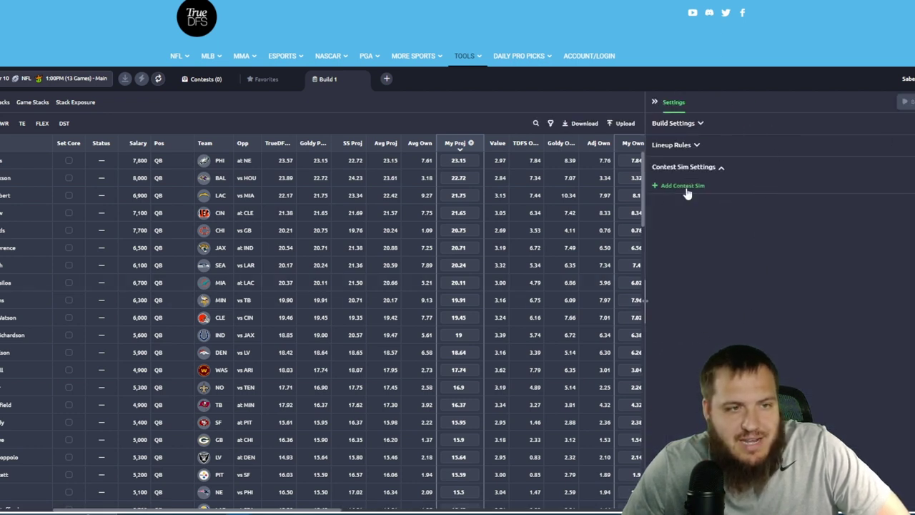
# Collapse the Settings panel and check the My Proj source list, leaving Goldy selected.
pyautogui.click(655, 104)
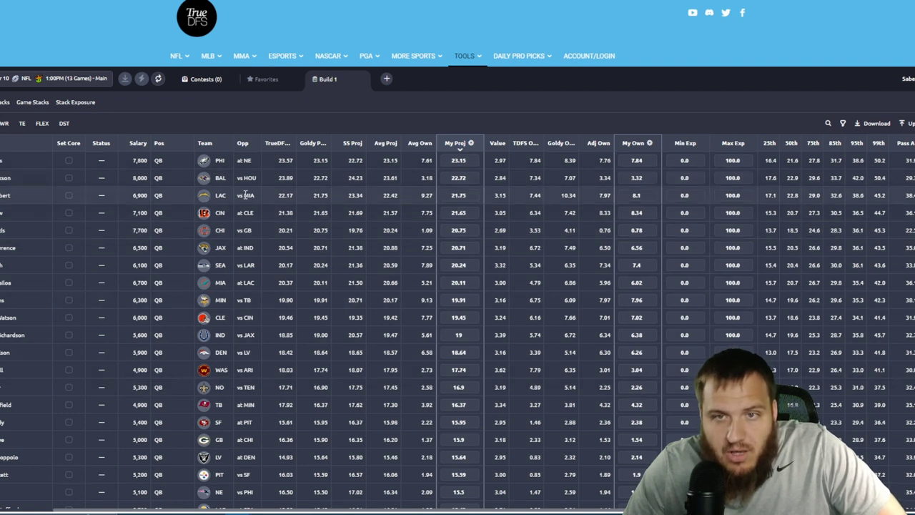
pyautogui.click(468, 148)
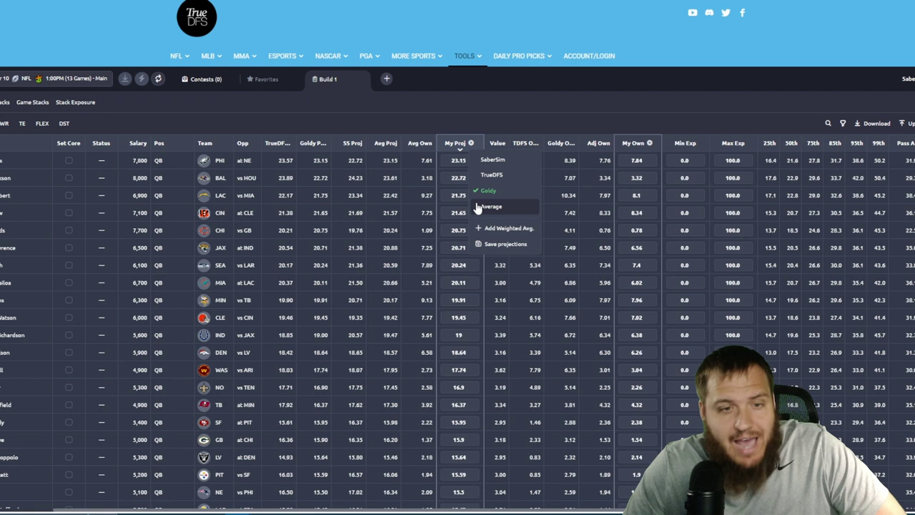
pyautogui.moveTo(396, 64)
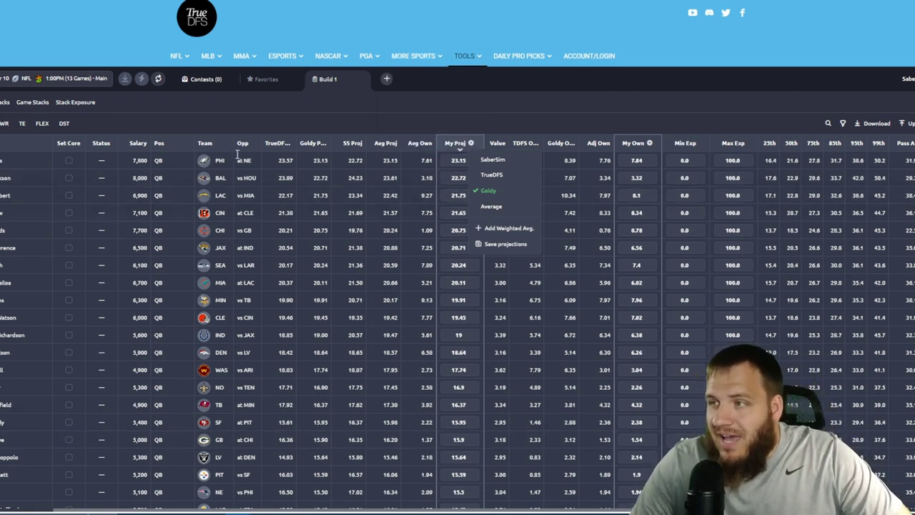
pyautogui.click(654, 116)
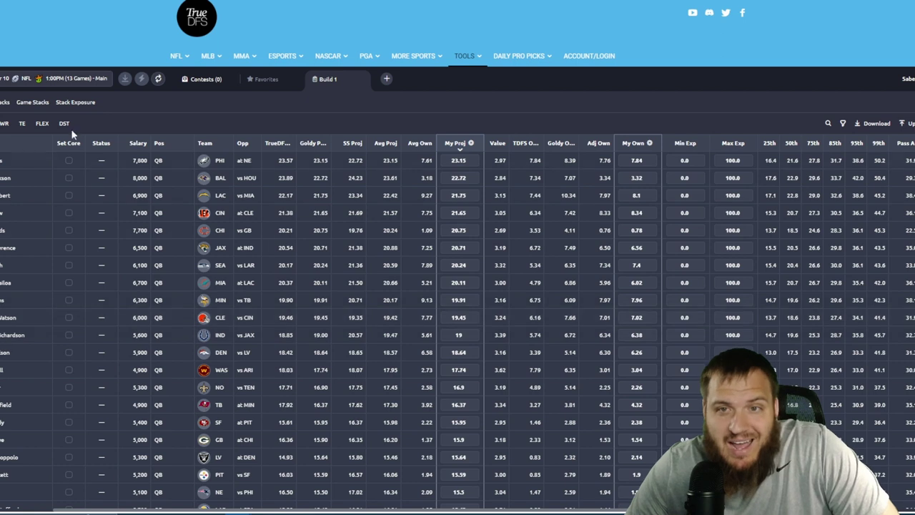
# Show the running back pool ranked by value, led by the IND back at $4,100 (2.44 value).
pyautogui.click(1, 123)
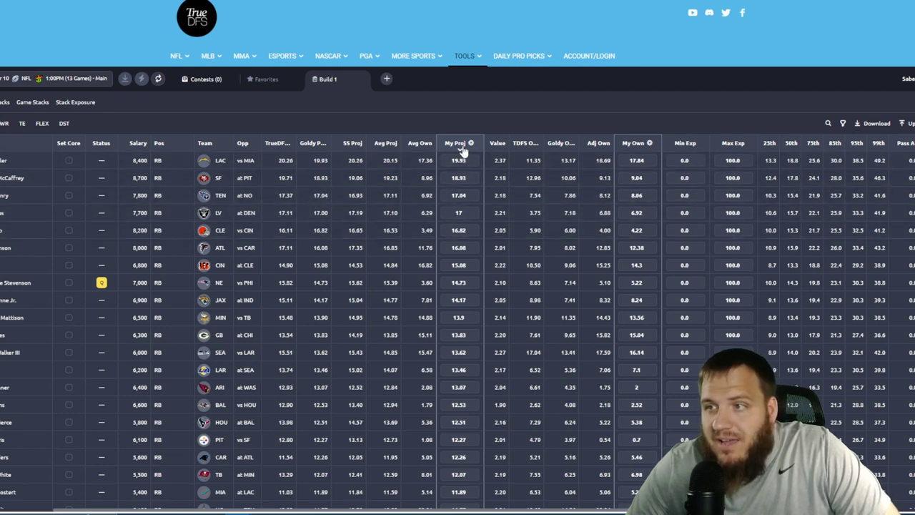
pyautogui.click(497, 145)
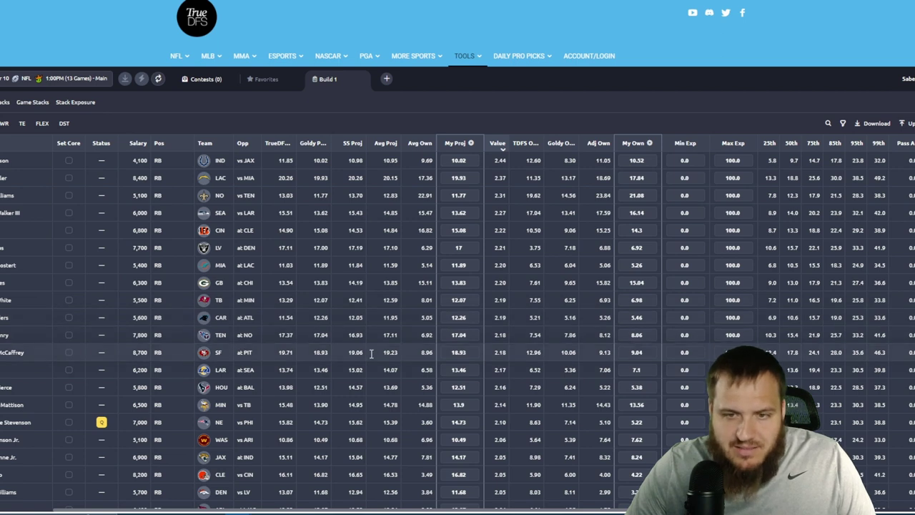
pyautogui.scroll(-1, 354, 419)
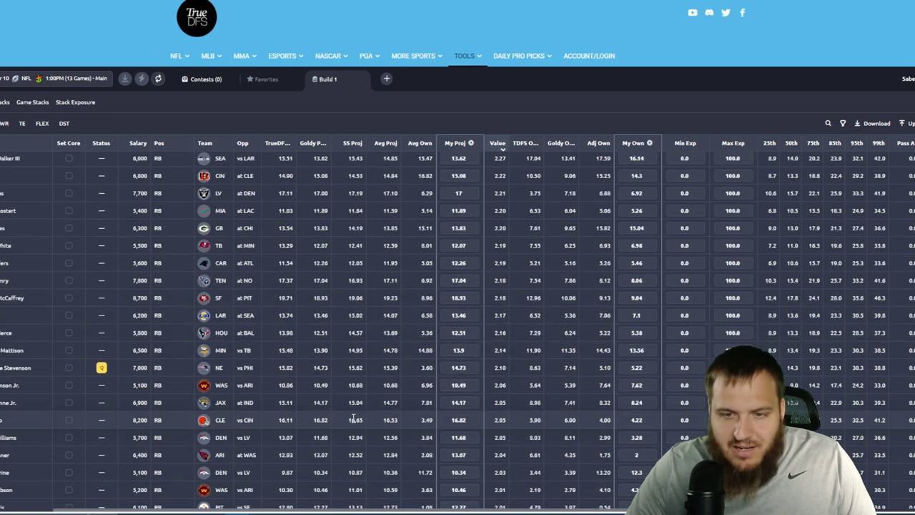
pyautogui.scroll(-1, 353, 419)
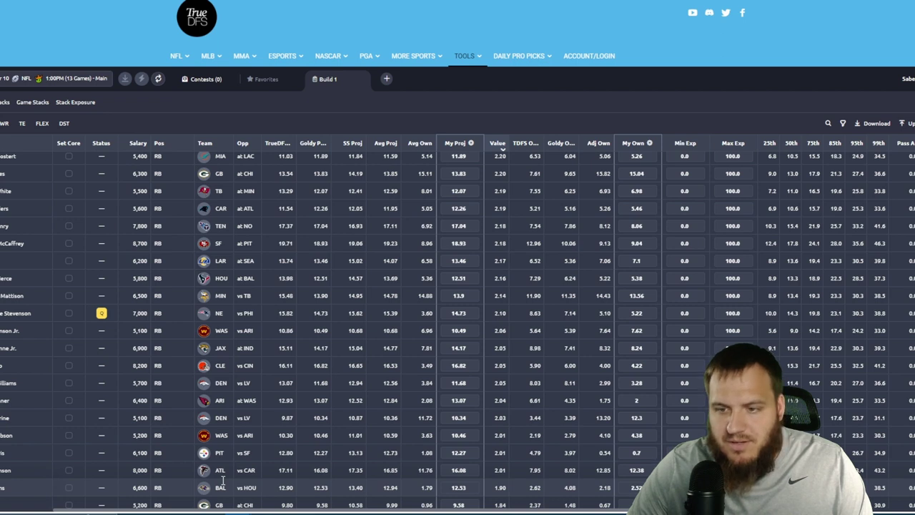
pyautogui.scroll(3, 223, 479)
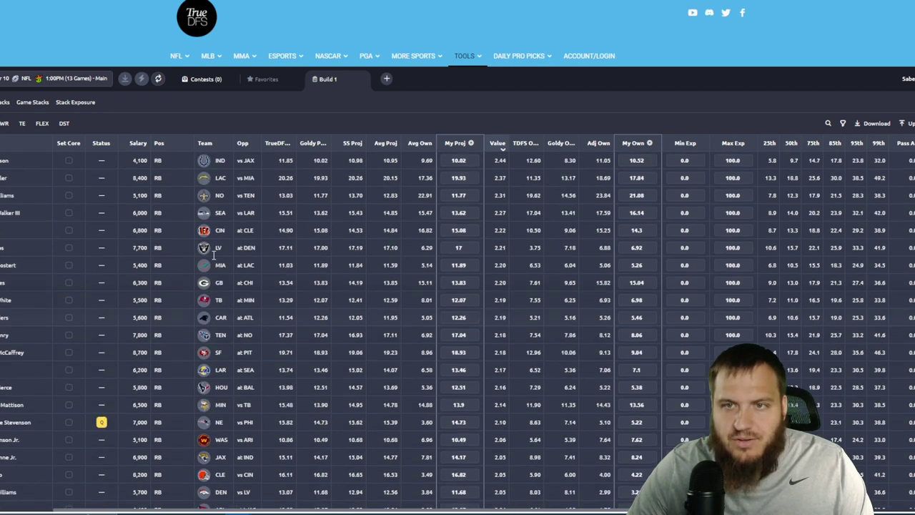
# Switch to the wide receiver pool, led by the MIA receiver at $8,200 with 2.73 value.
pyautogui.click(5, 125)
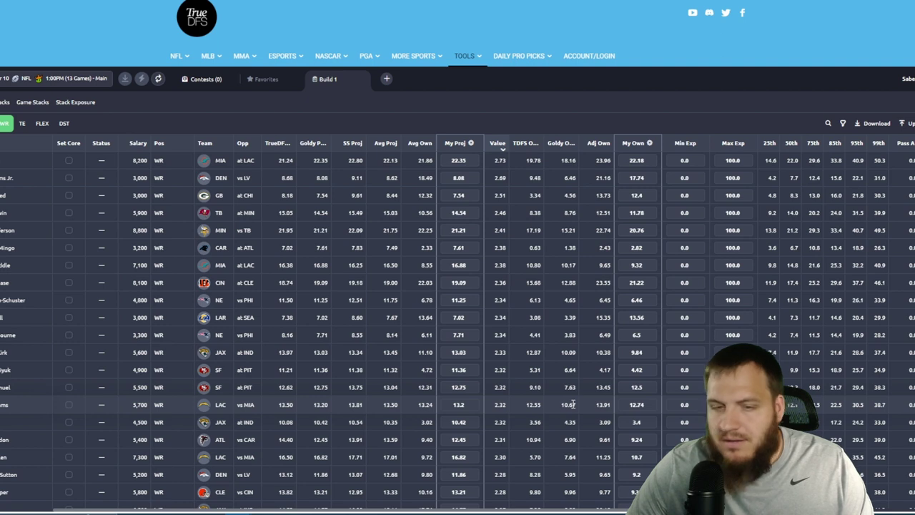
pyautogui.scroll(-3, 555, 405)
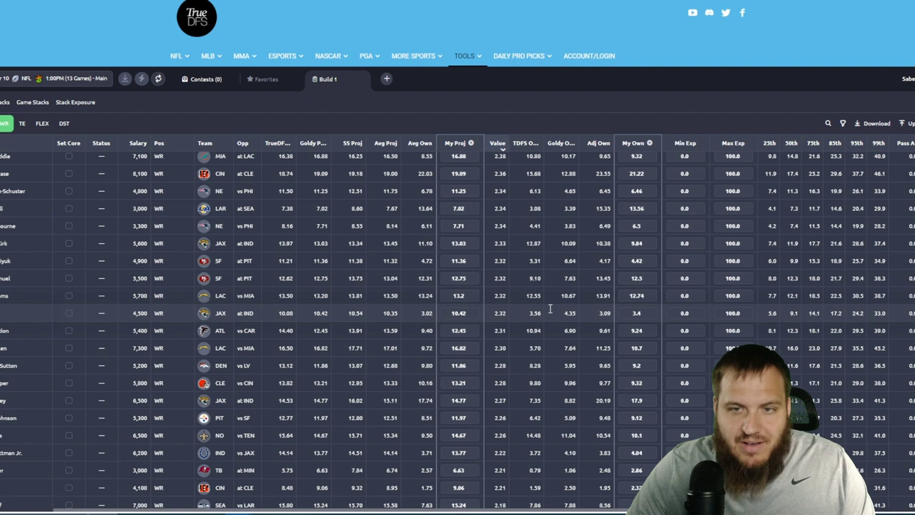
pyautogui.scroll(3, 537, 256)
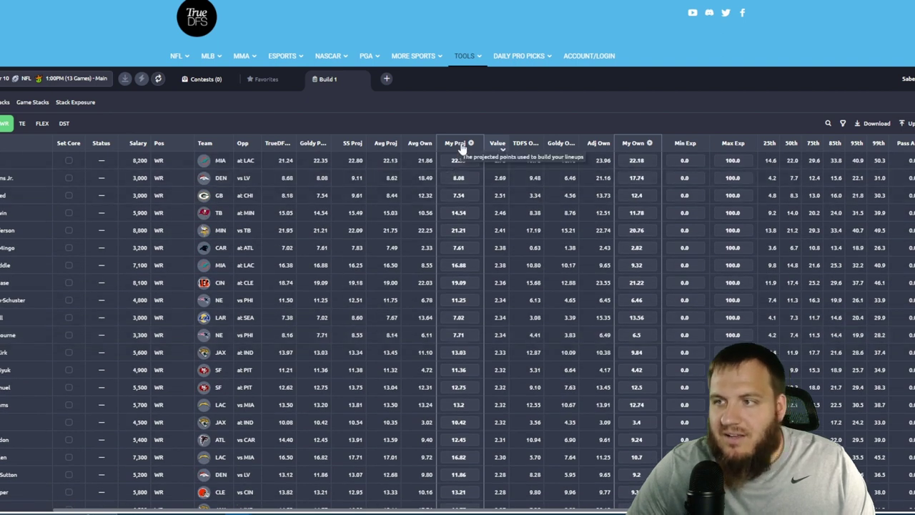
# Re-sort the wide receivers by My Proj projection, highest first, and browse the list.
pyautogui.click(454, 143)
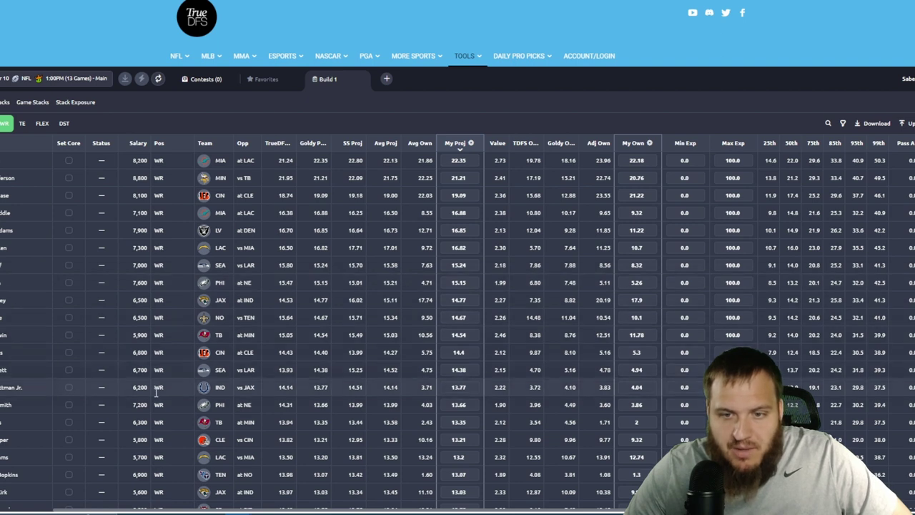
pyautogui.scroll(-2, 155, 392)
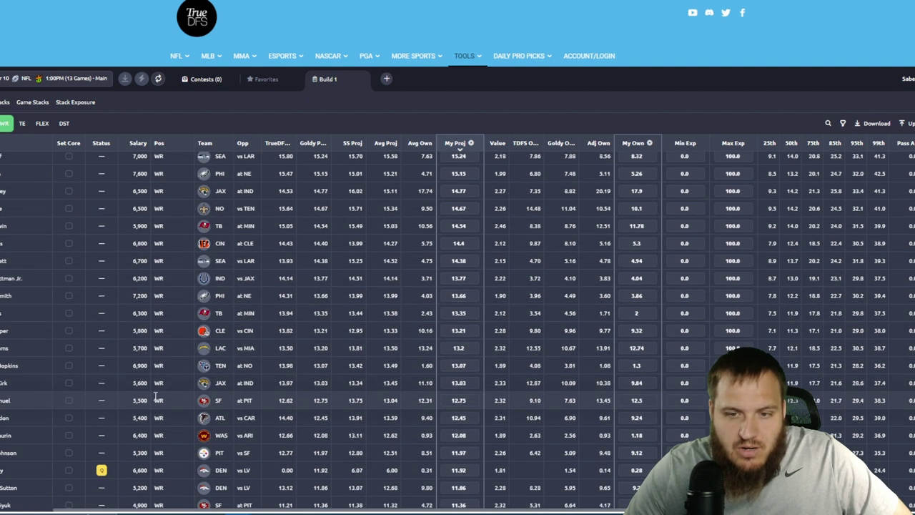
pyautogui.scroll(-1, 155, 397)
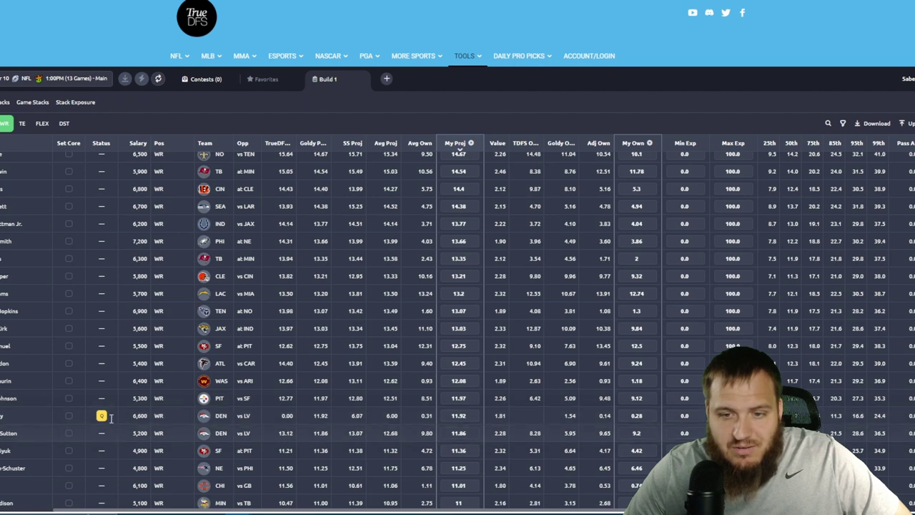
pyautogui.moveTo(110, 417)
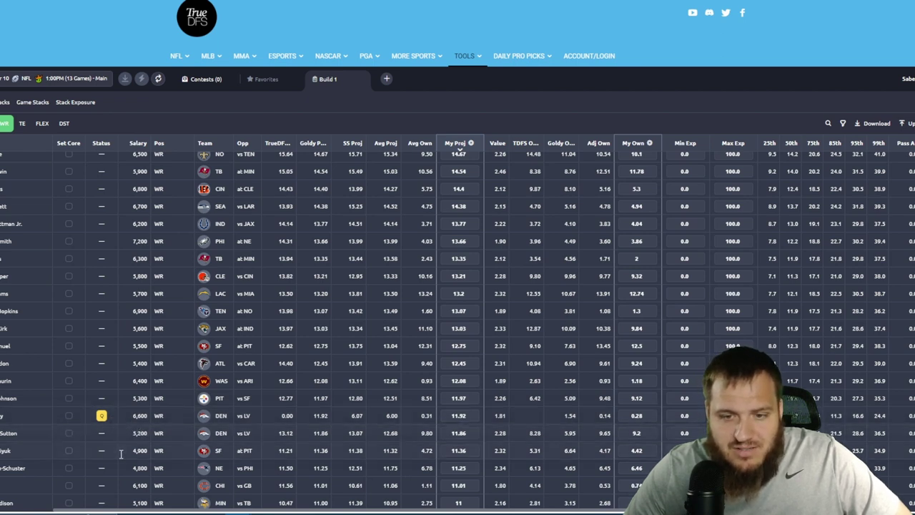
pyautogui.scroll(-3, 122, 453)
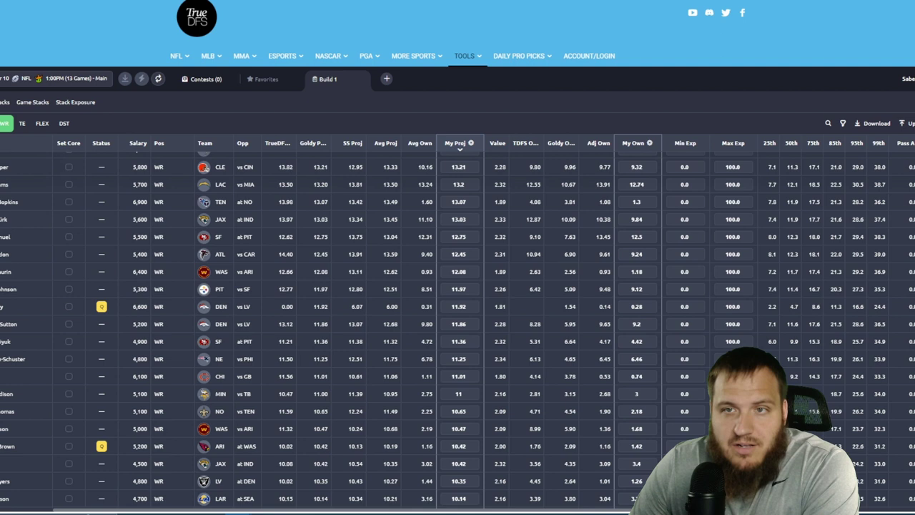
# Show the tight end pool, topped by the BAL tight end at $6,200 projected 12.89.
pyautogui.click(22, 124)
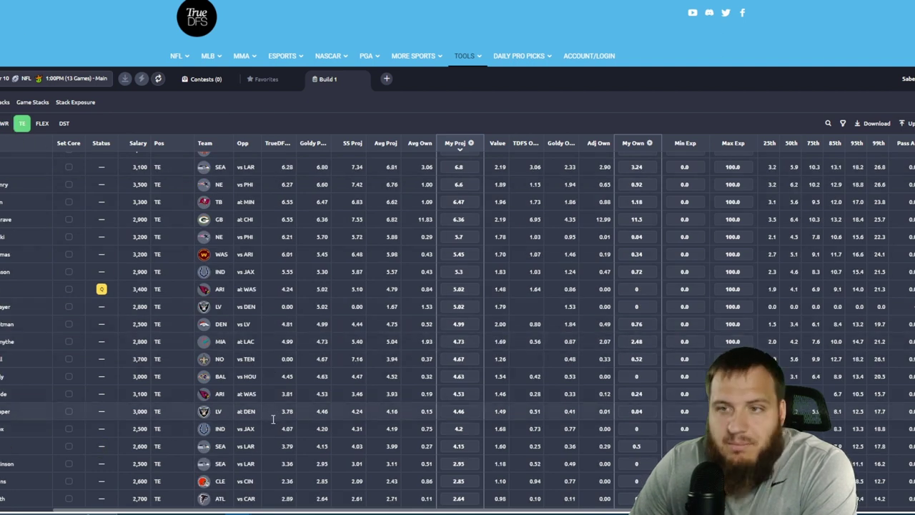
pyautogui.scroll(4, 274, 416)
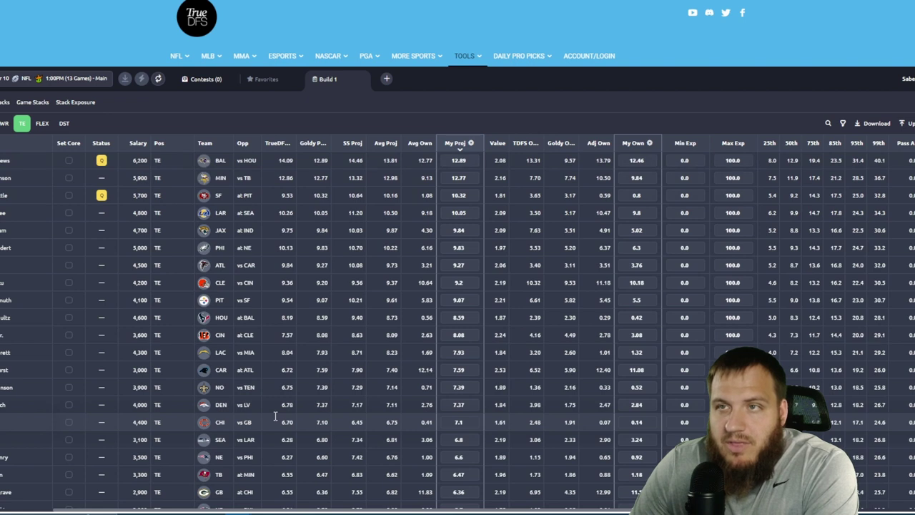